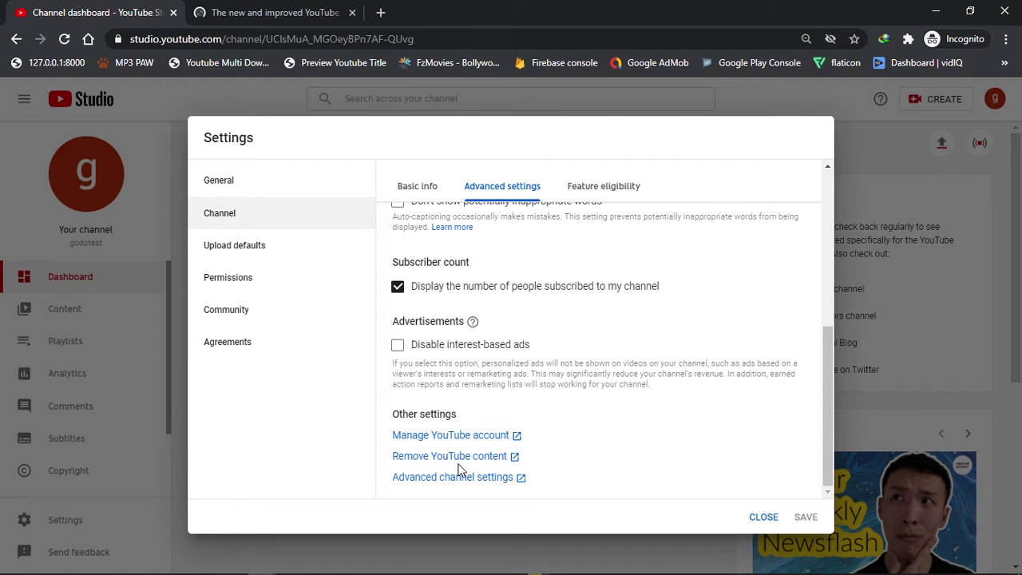
Step: Open a new incognito browser window
key("ctrl+shift+n")
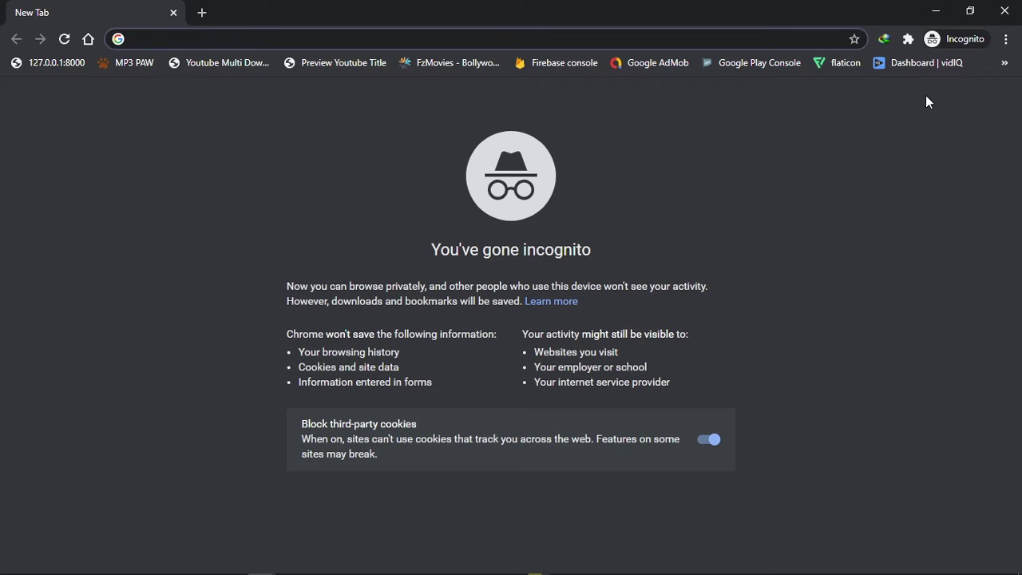
type("yoy")
key("BackSpace")
type("tu")
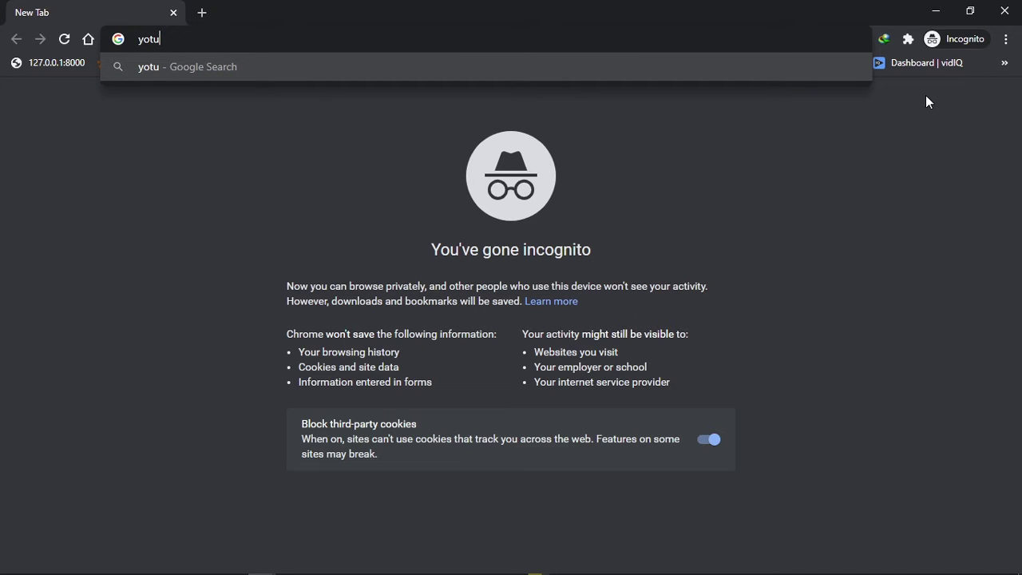
key("BackSpace")
key("BackSpace")
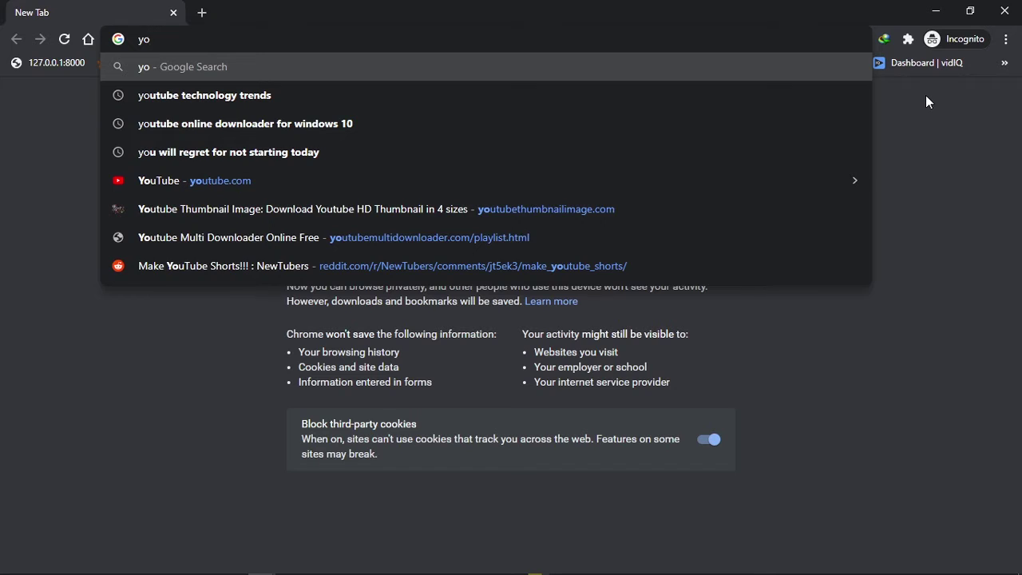
type("tune.com")
key("Return")
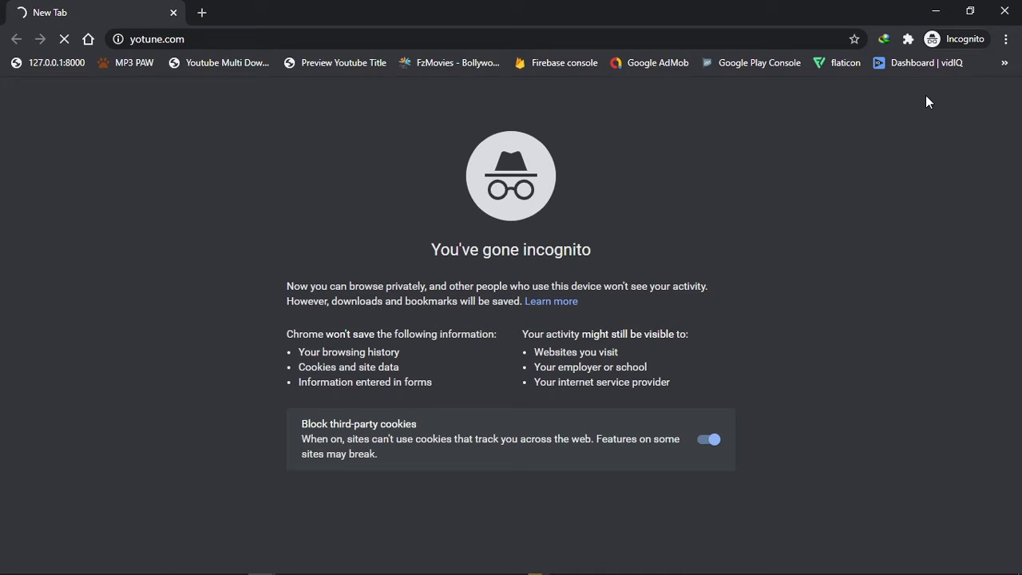
Step: Load youtube.com in the incognito window
left_click(393, 44)
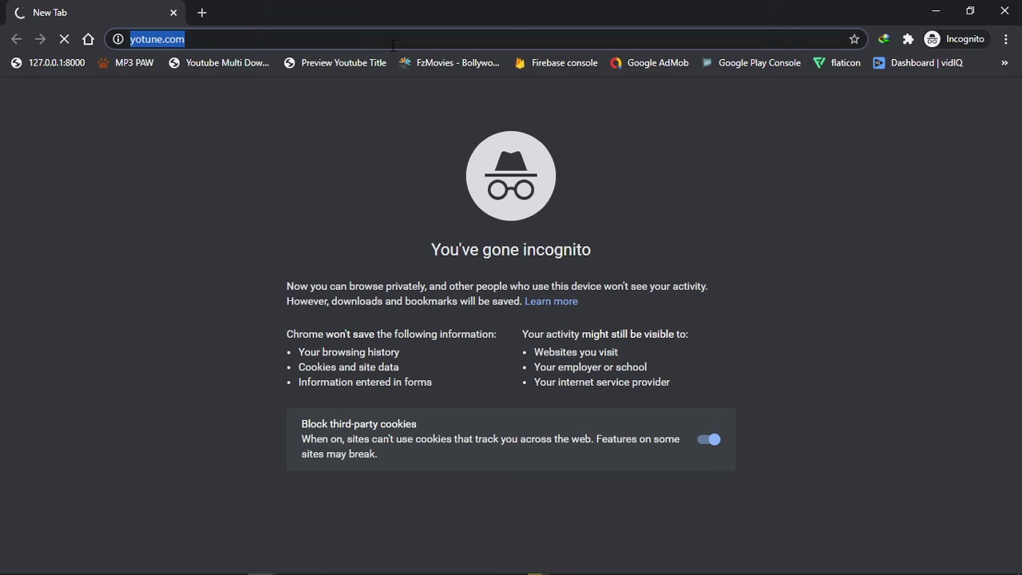
type("youtube")
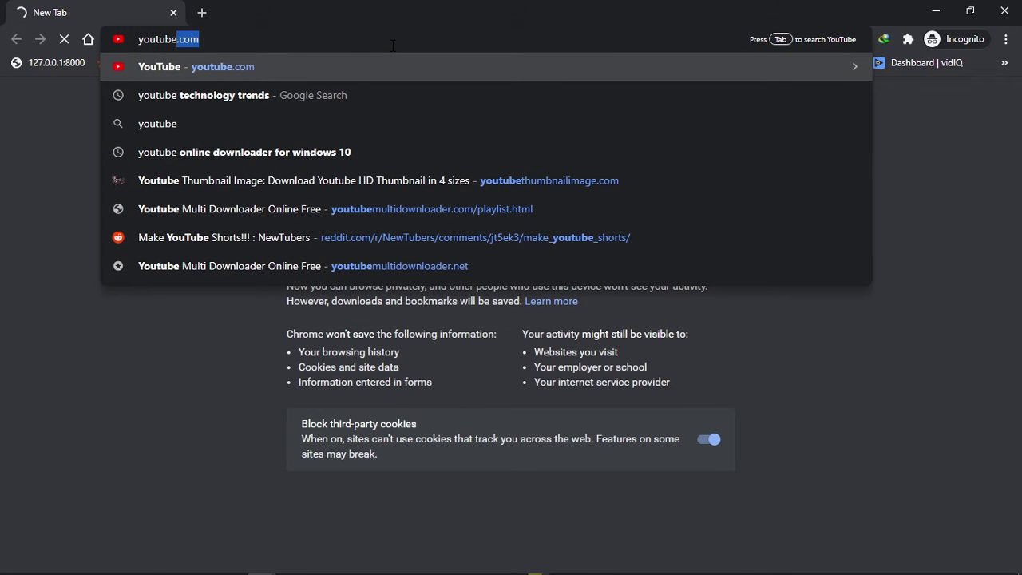
type(".com")
key("Return")
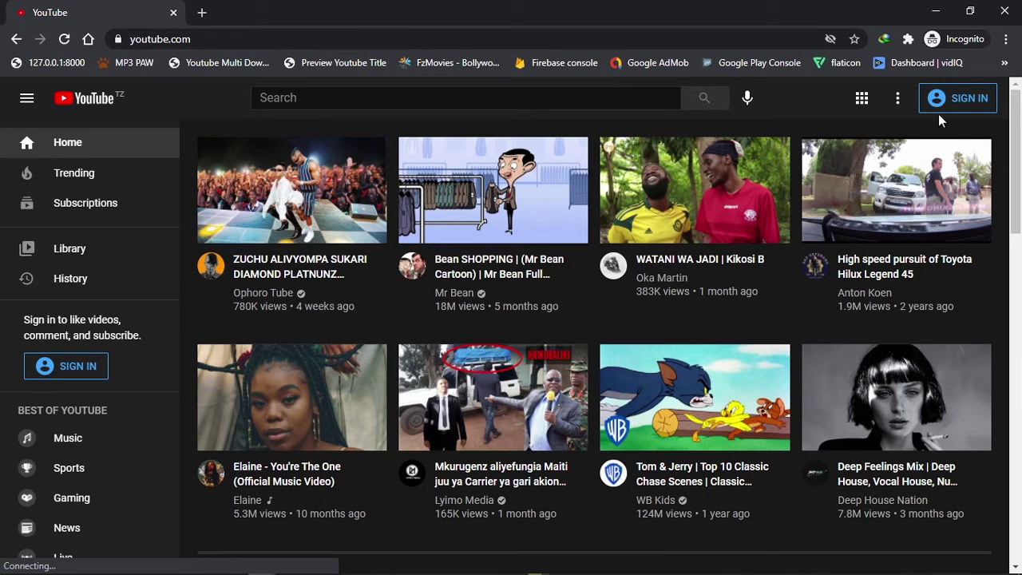
Step: Sign in to YouTube with the Google account's e-mail address and password
left_click(962, 112)
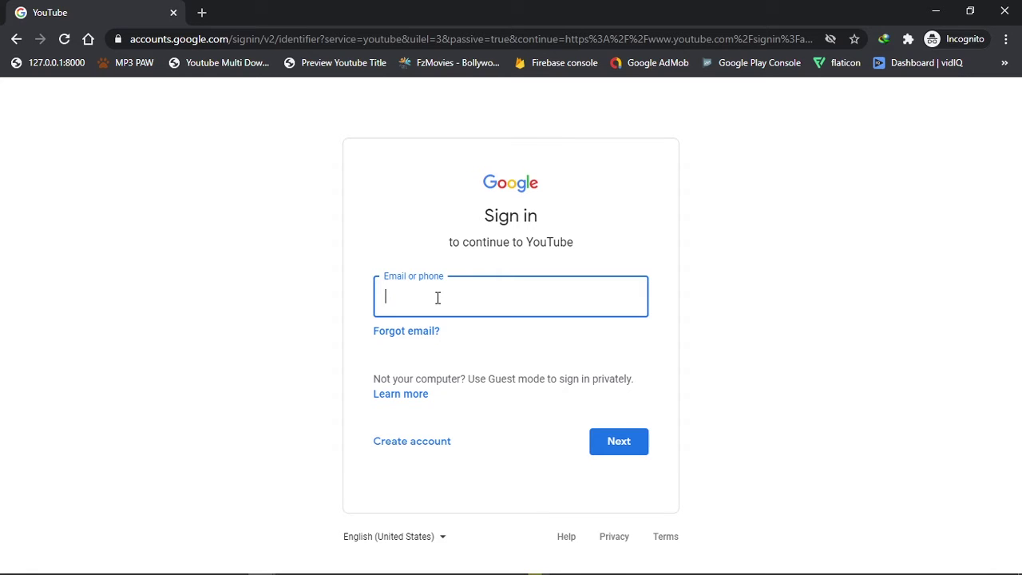
key("ctrl+v")
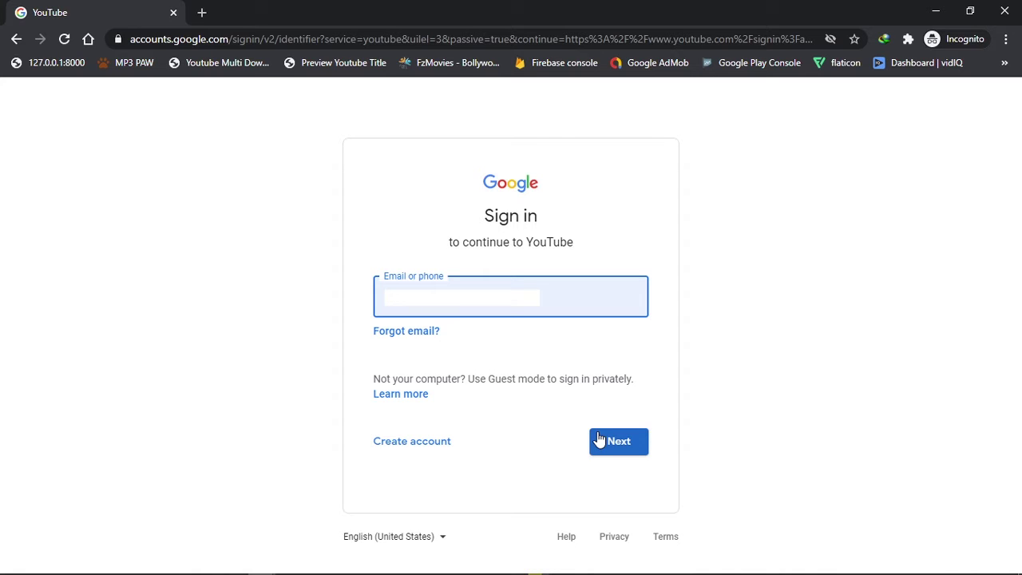
left_click(599, 439)
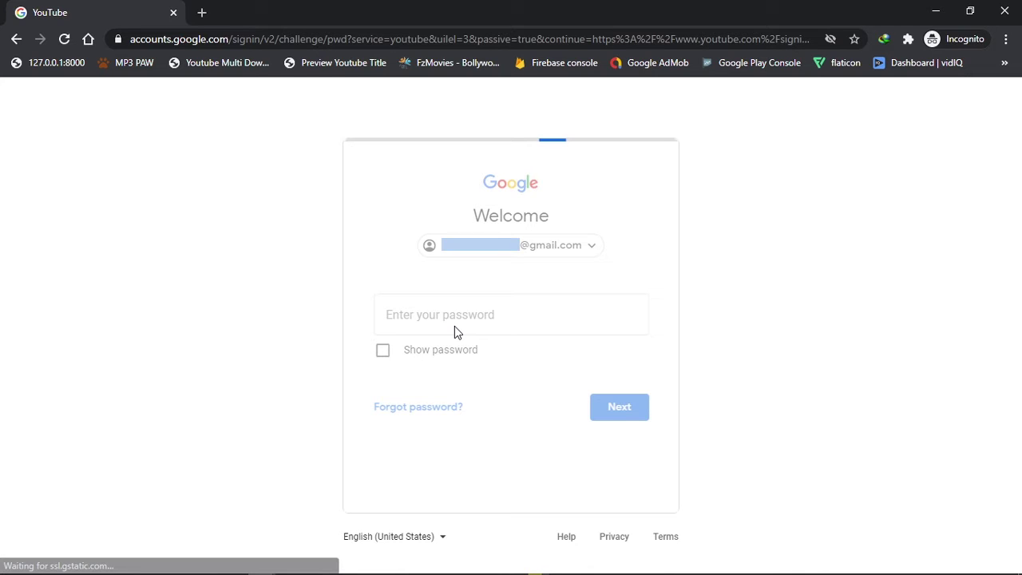
left_click(454, 326)
key("ctrl+v")
key("Return")
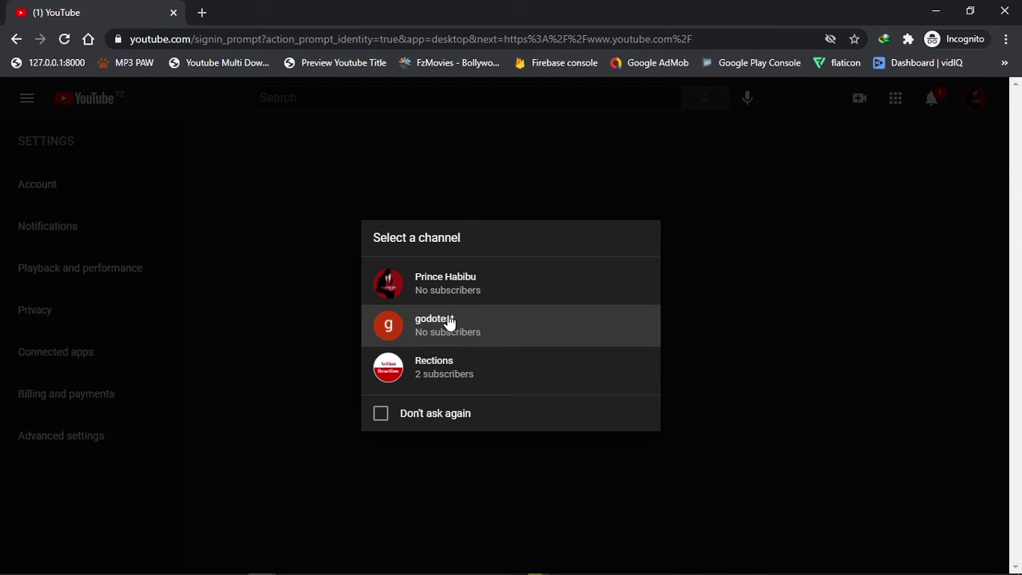
Step: Choose the godotest channel for this session and open its YouTube Studio
left_click(450, 321)
left_click(450, 321)
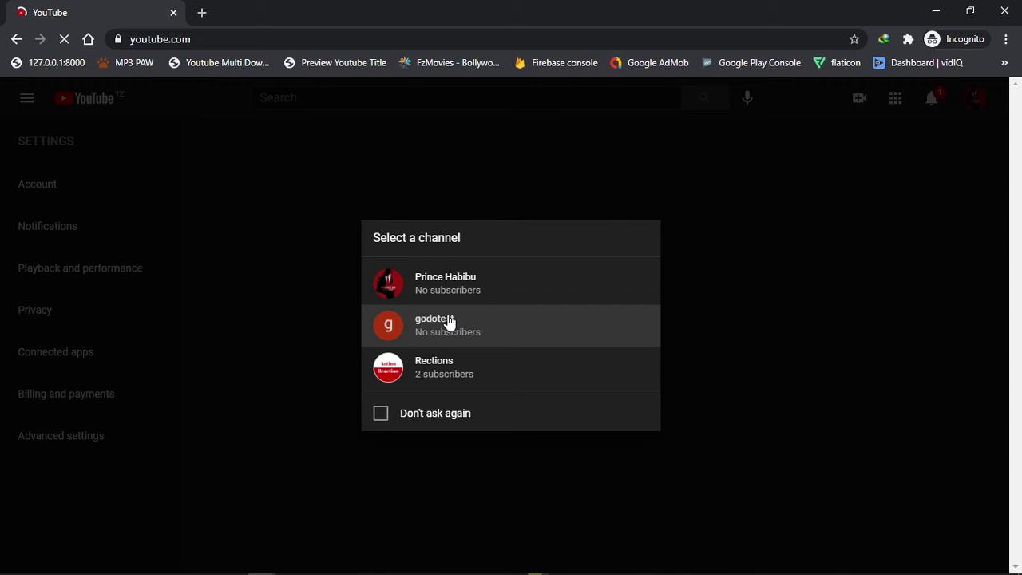
left_click(450, 321)
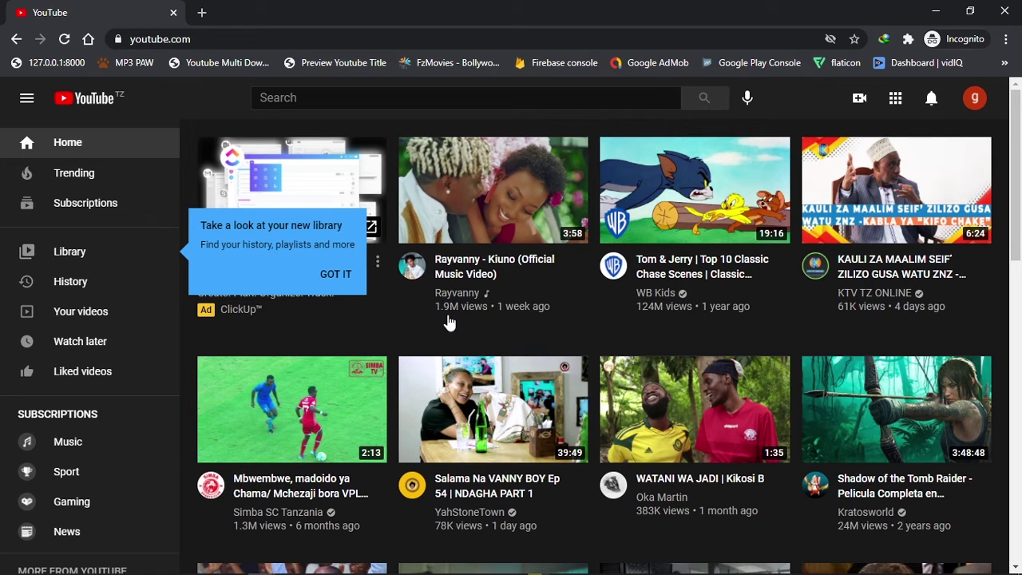
left_click(973, 102)
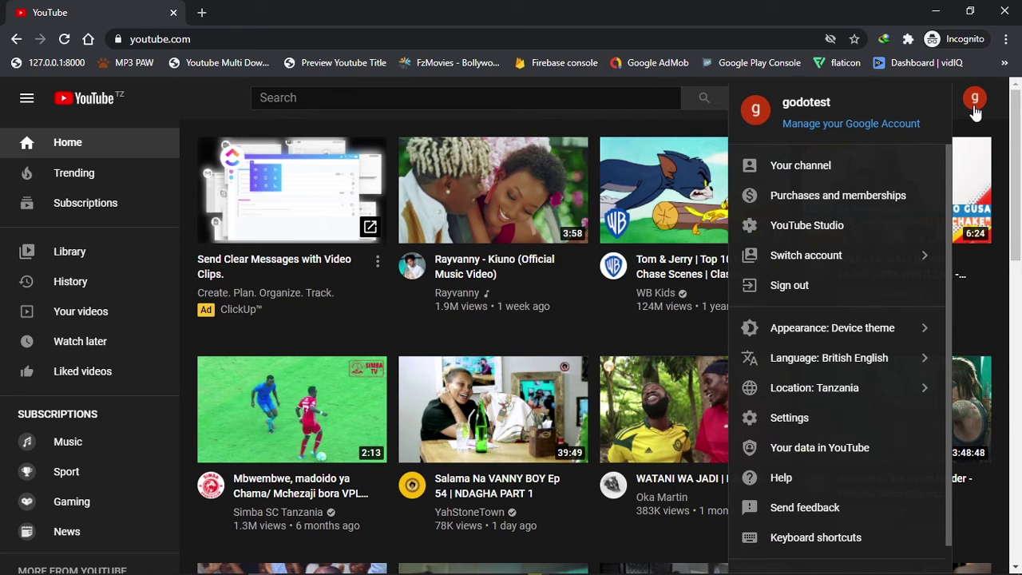
left_click(805, 231)
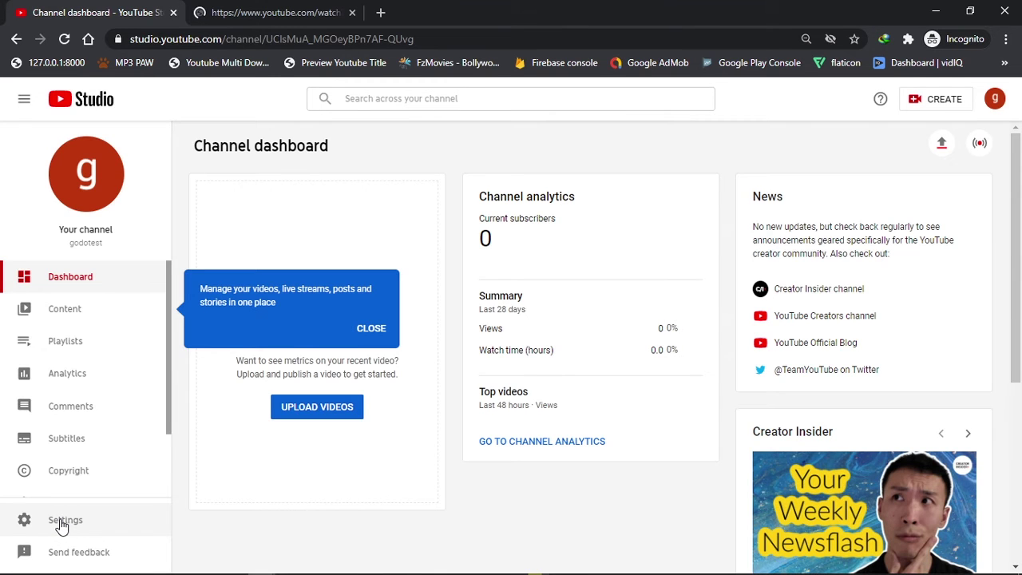
Step: Open the channel's advanced settings in YouTube Studio and go to the Other settings links
left_click(63, 524)
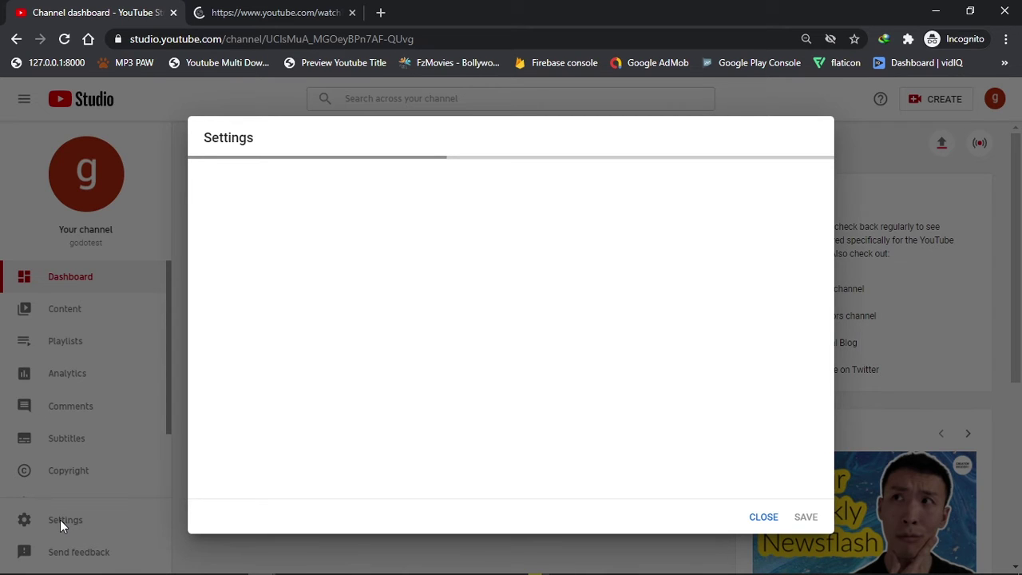
left_click(224, 214)
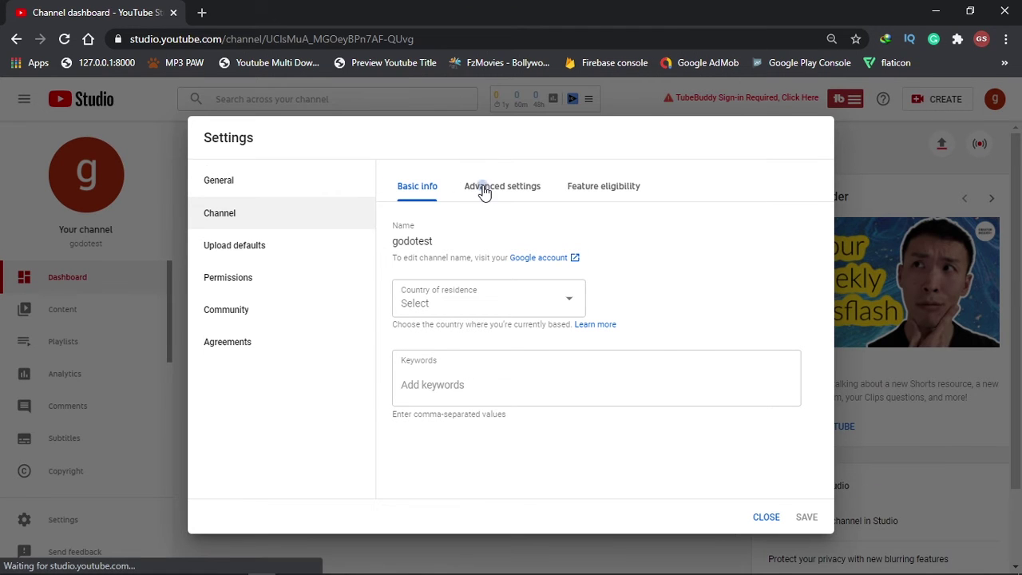
left_click(484, 192)
scroll(592, 447, "down", 5)
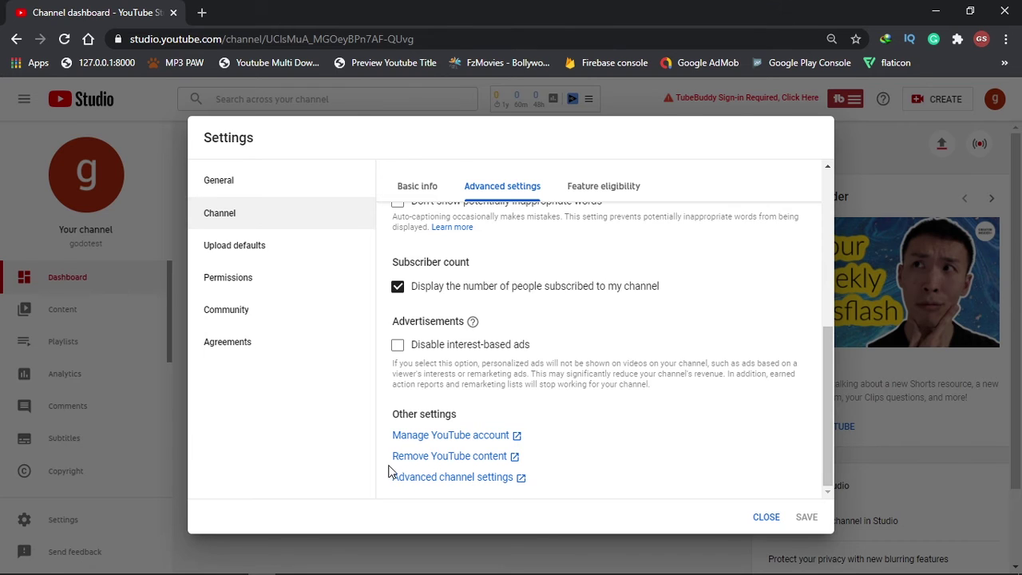
Step: Open the Remove YouTube content page, verifying identity with the account password
left_click(472, 459)
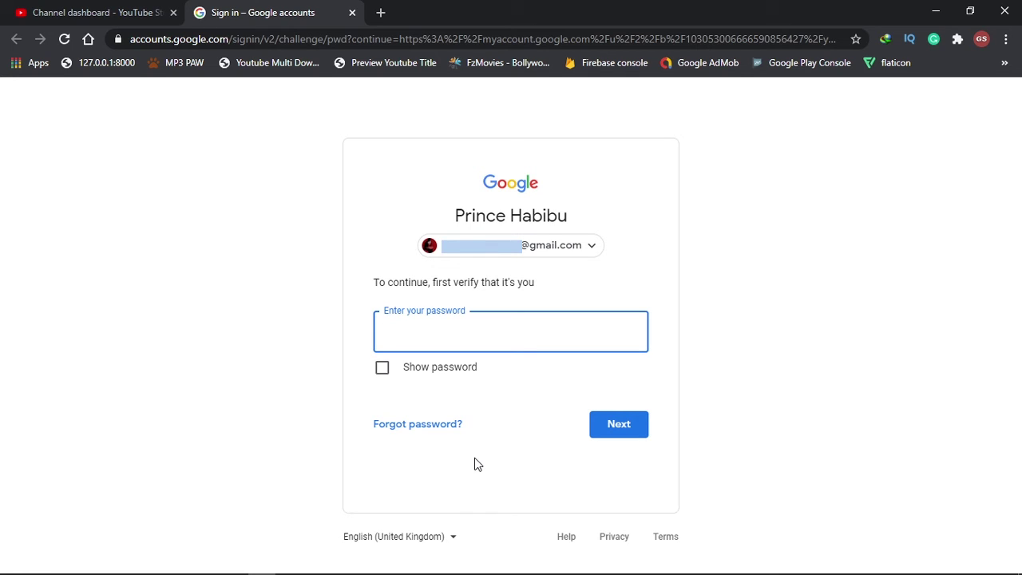
type("••••••••••")
key("Return")
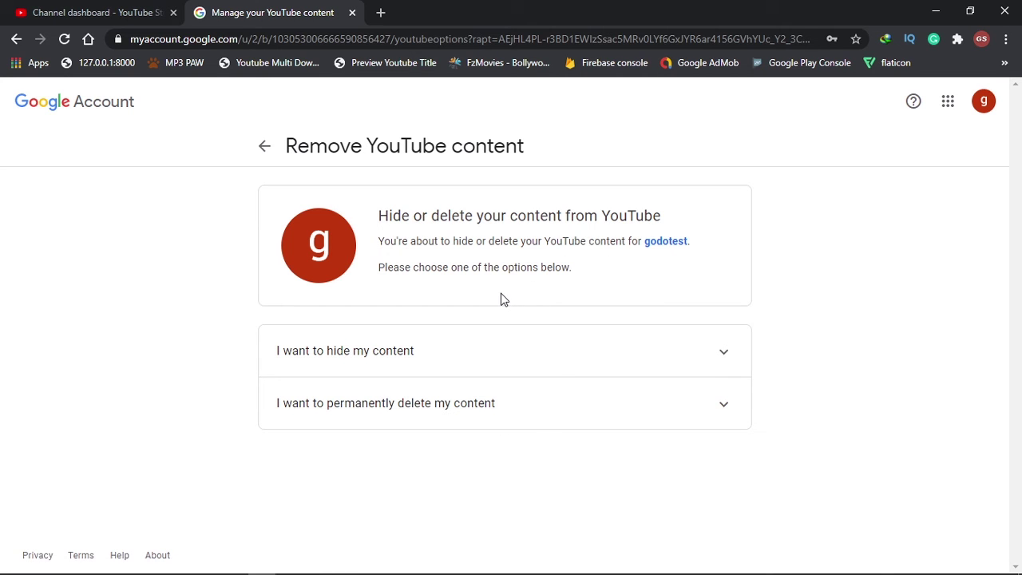
left_click(721, 352)
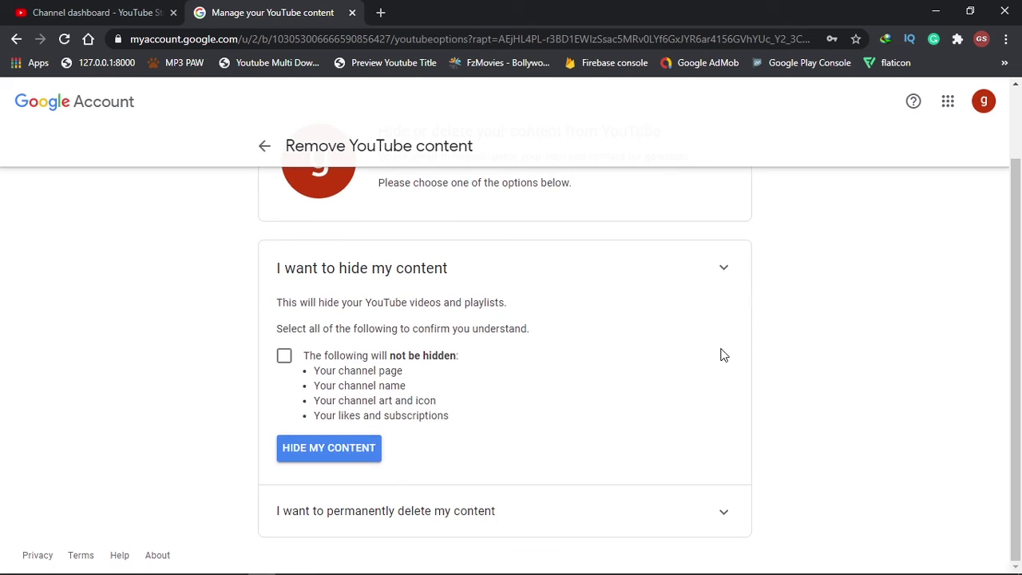
left_click(285, 360)
left_click(285, 360)
Step: Choose to permanently delete the channel's content, acknowledge what will be deleted, and request the deletion
left_click(726, 520)
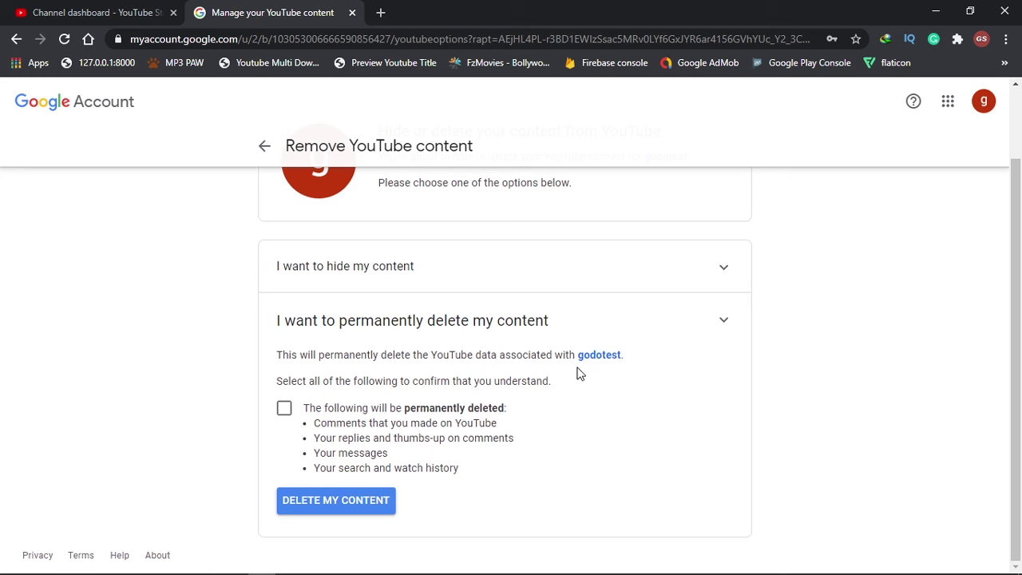
left_click(285, 413)
left_click(342, 508)
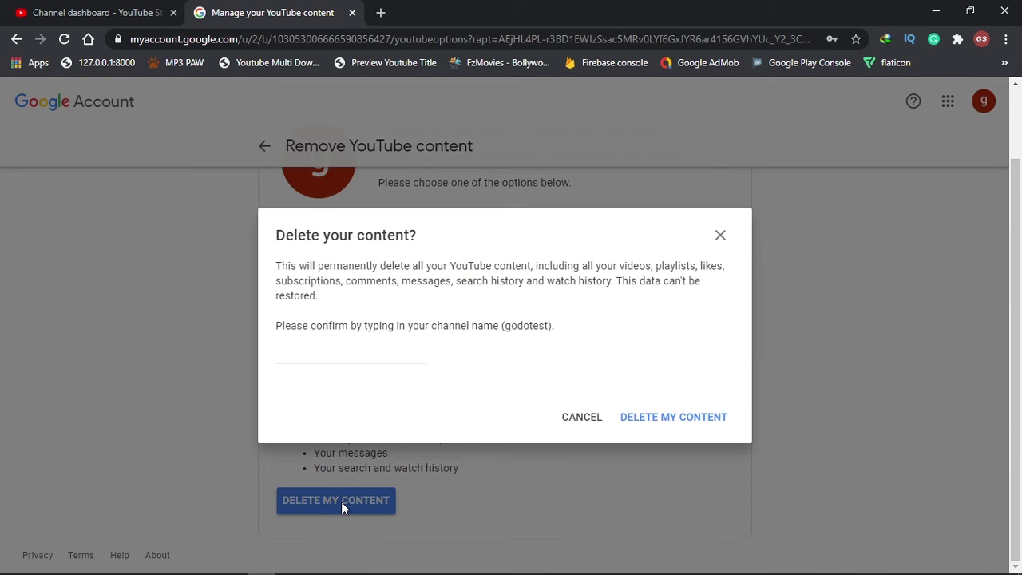
Step: Confirm the permanent content deletion by entering the channel name godotest
left_click(668, 425)
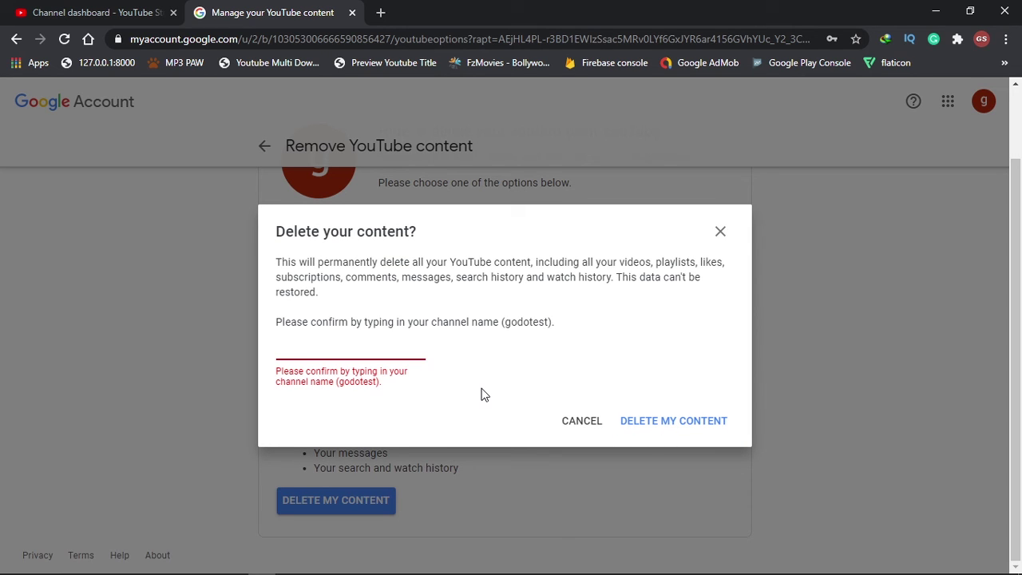
type("godotest")
left_click(670, 422)
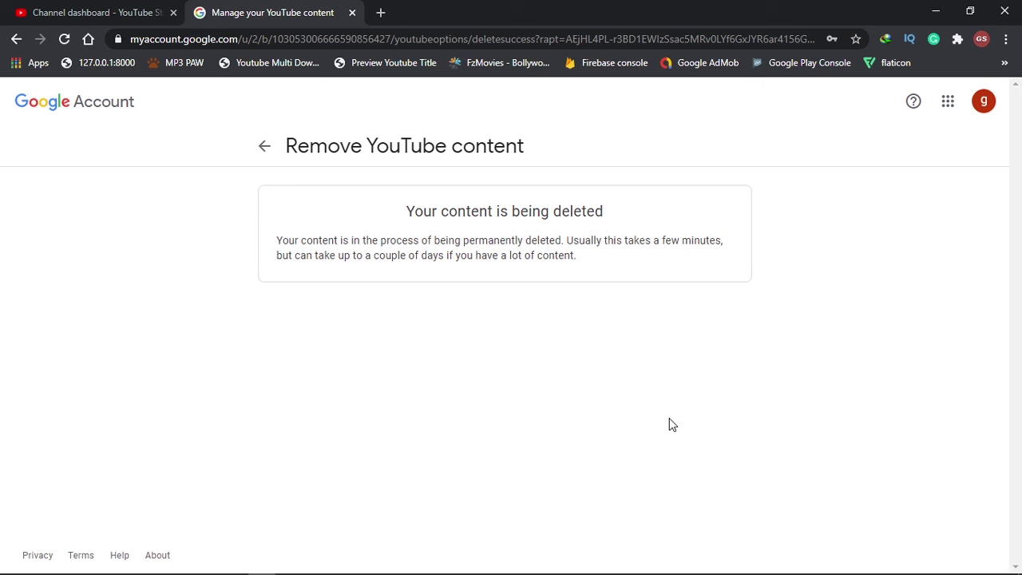
Step: Go back to the Delete a Google service page and start deleting the YouTube service
left_click(254, 155)
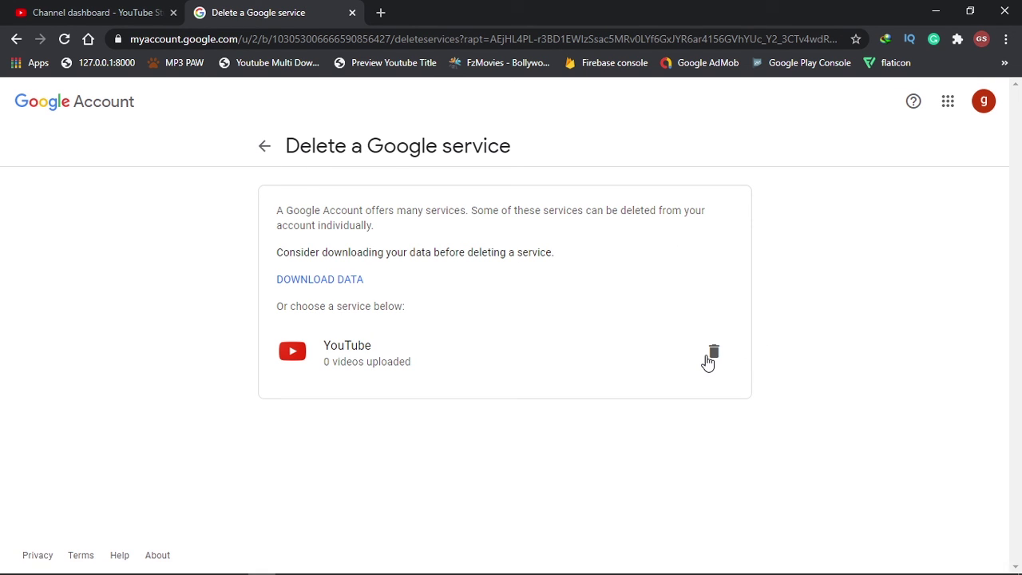
left_click(711, 357)
left_click(714, 357)
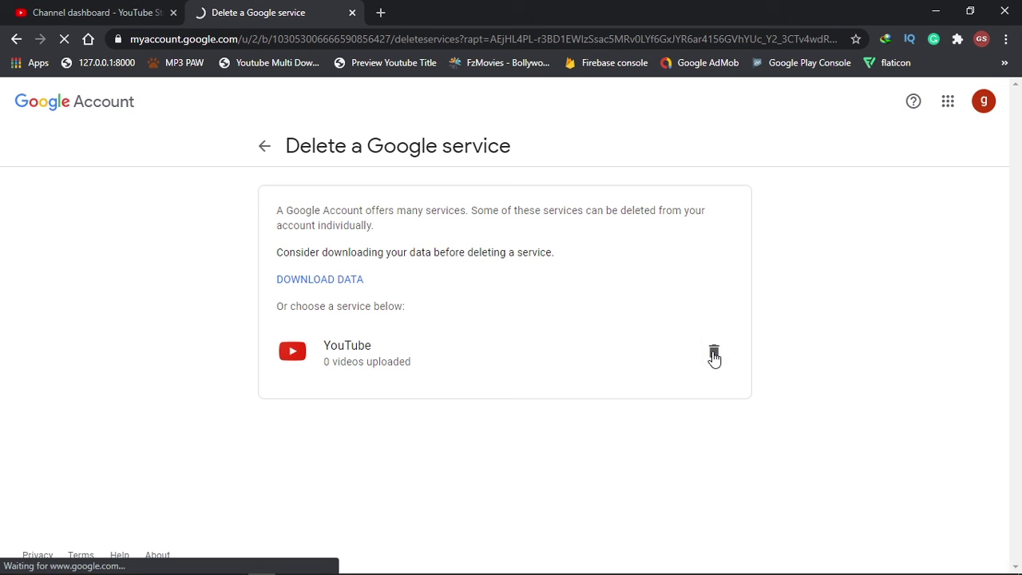